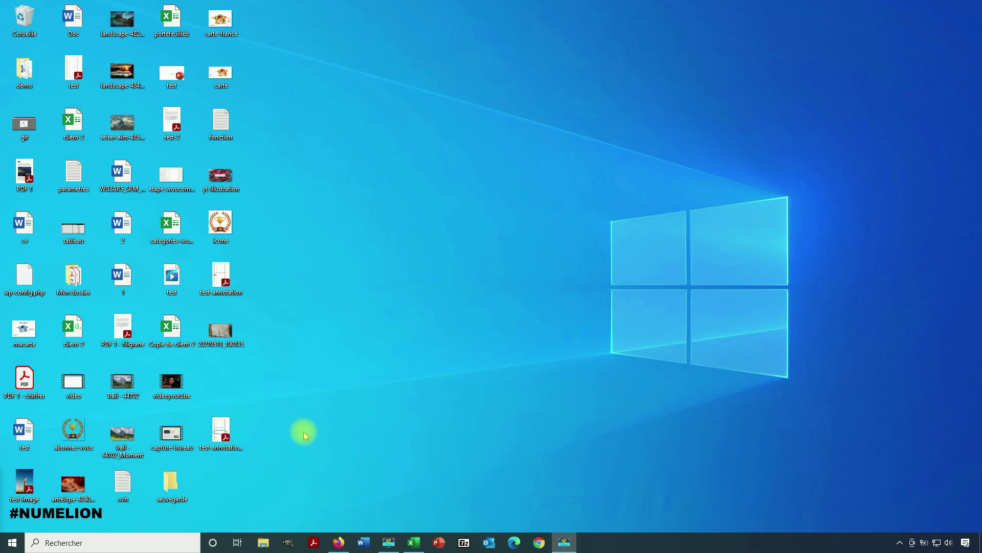
Look at the taskbar's display options for the Windows search box
left_click(73, 546)
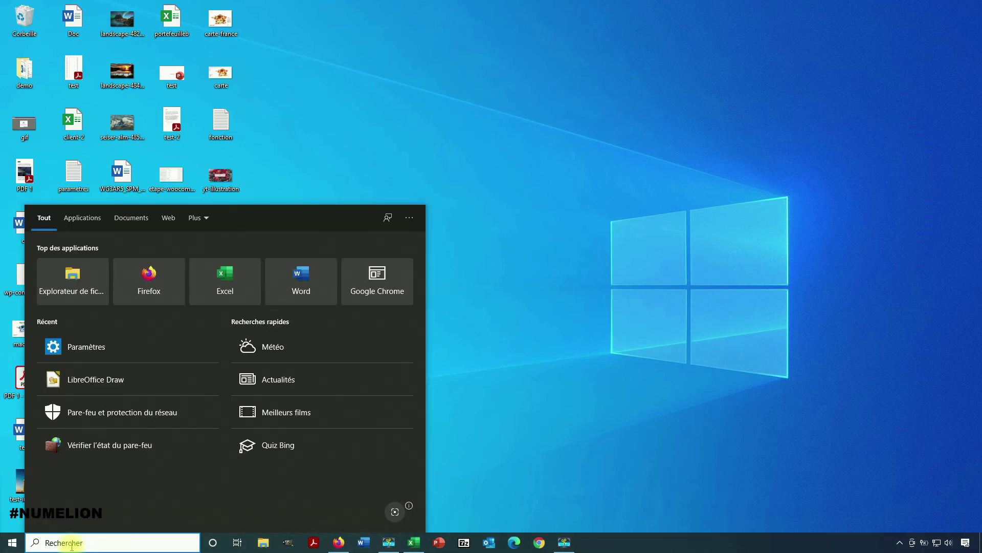
right_click(673, 543)
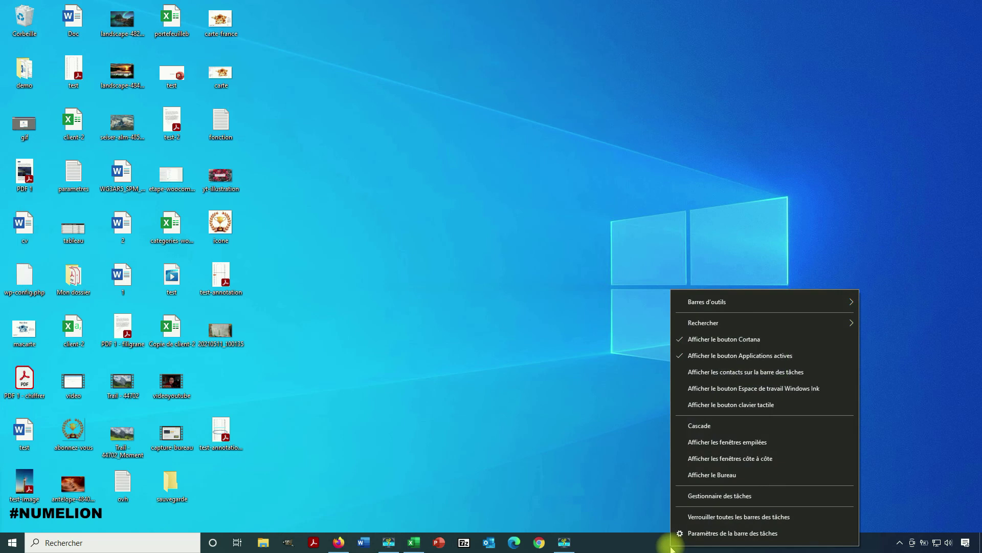
mouse_move(708, 322)
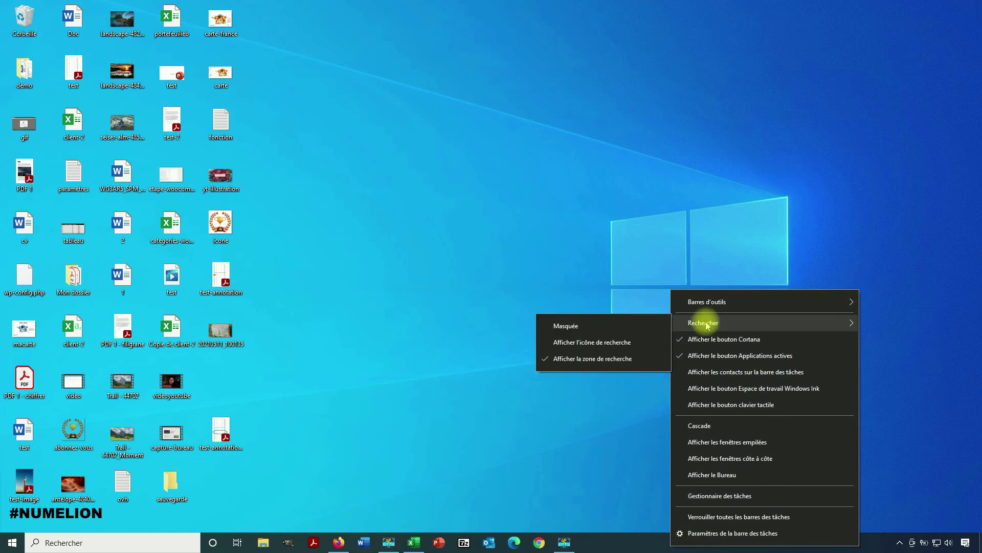
Search Windows for "param", open Paramètres and go to the Stockage page of the Système settings
left_click(70, 543)
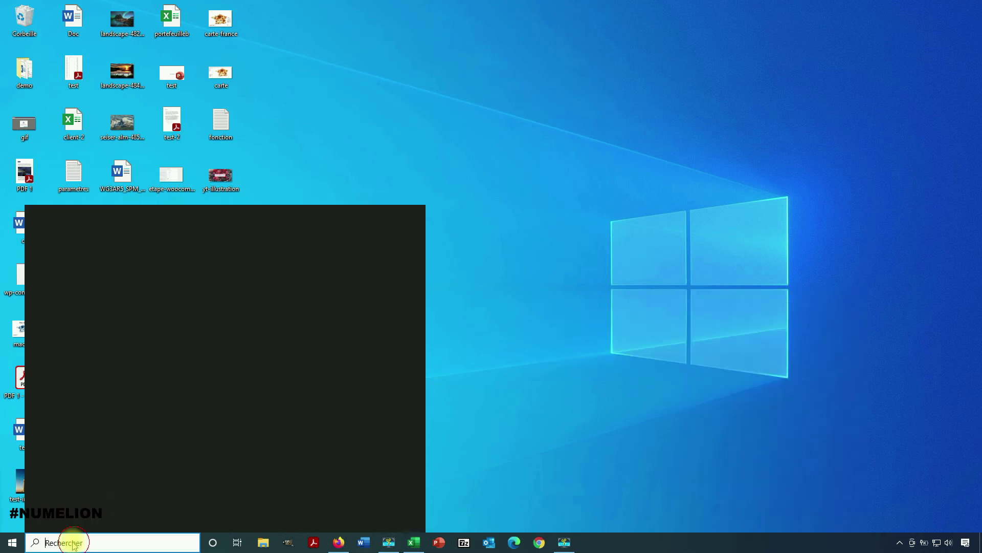
type("param")
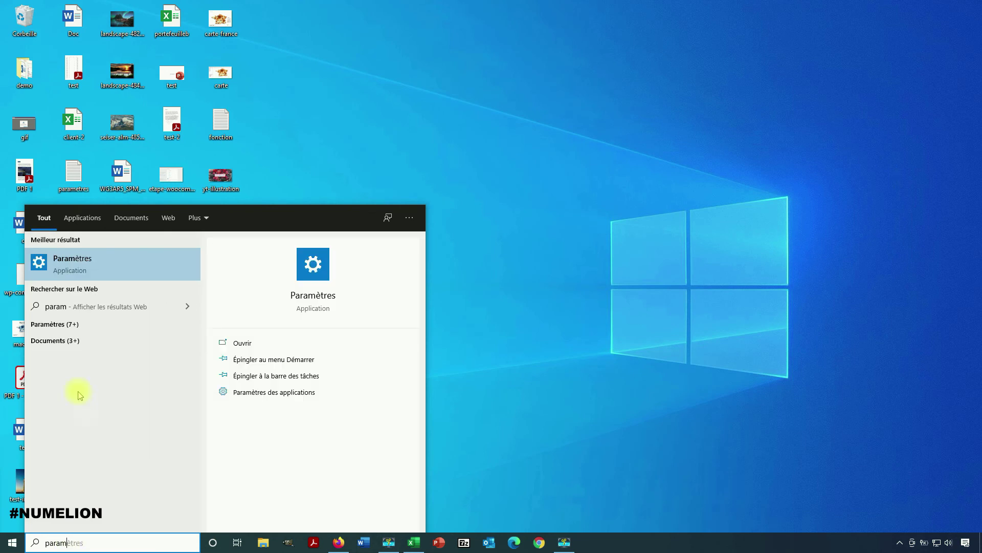
left_click(71, 263)
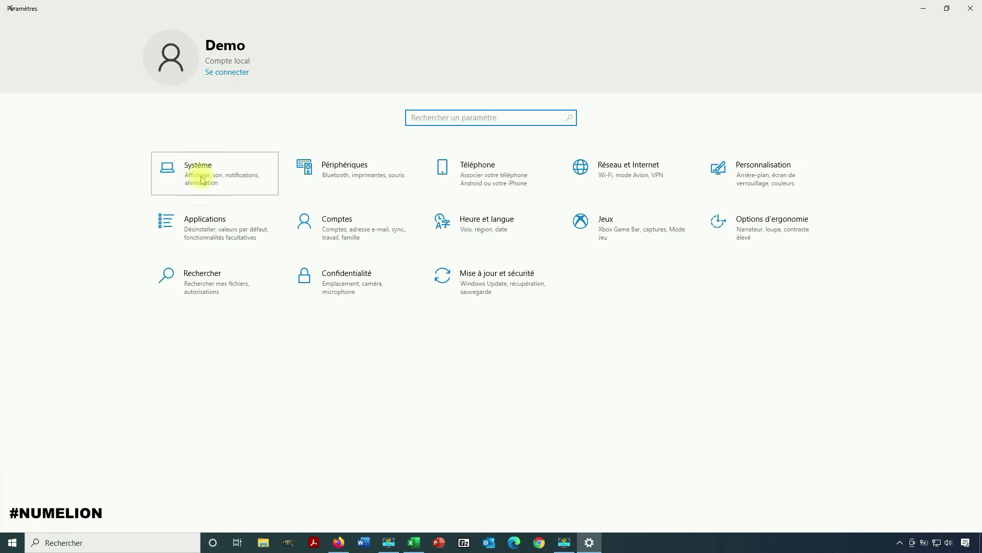
left_click(202, 179)
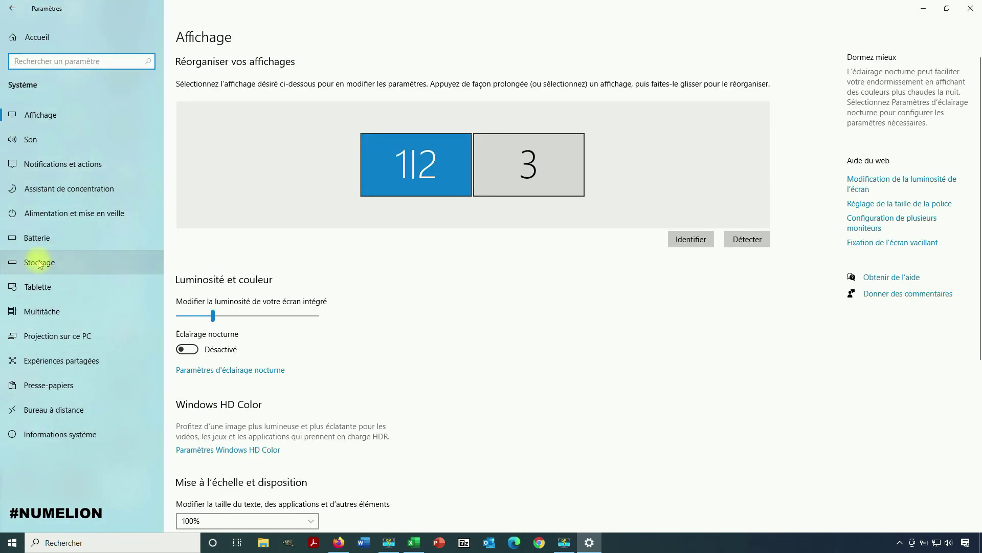
left_click(55, 262)
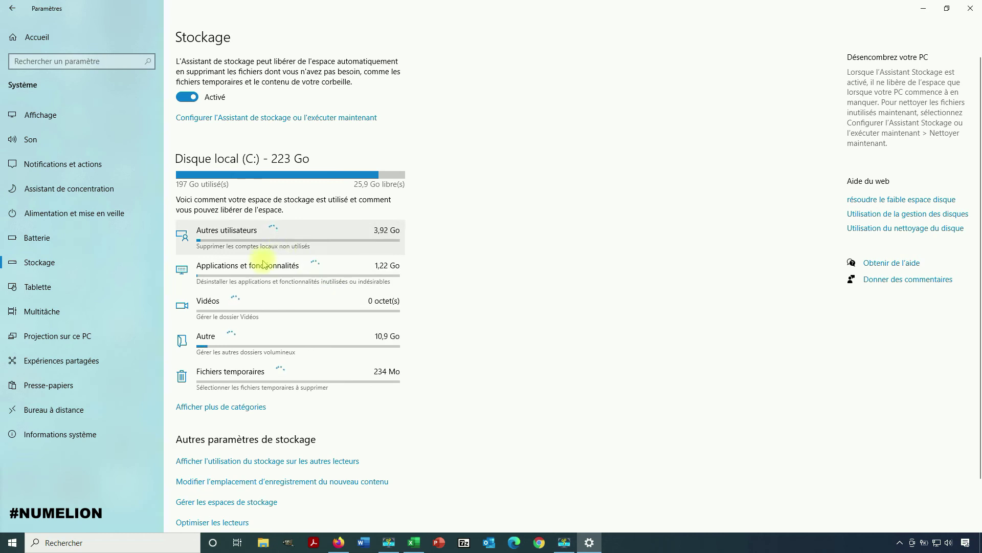
Expand the storage categories of Disque local (C:) and review the space used by each one
left_click(247, 406)
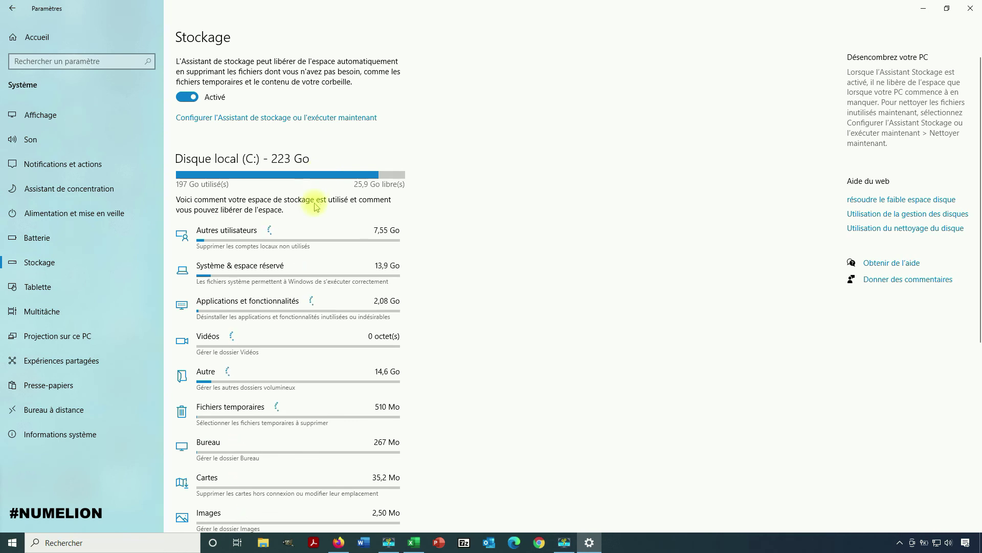
scroll(296, 281, "down", 3)
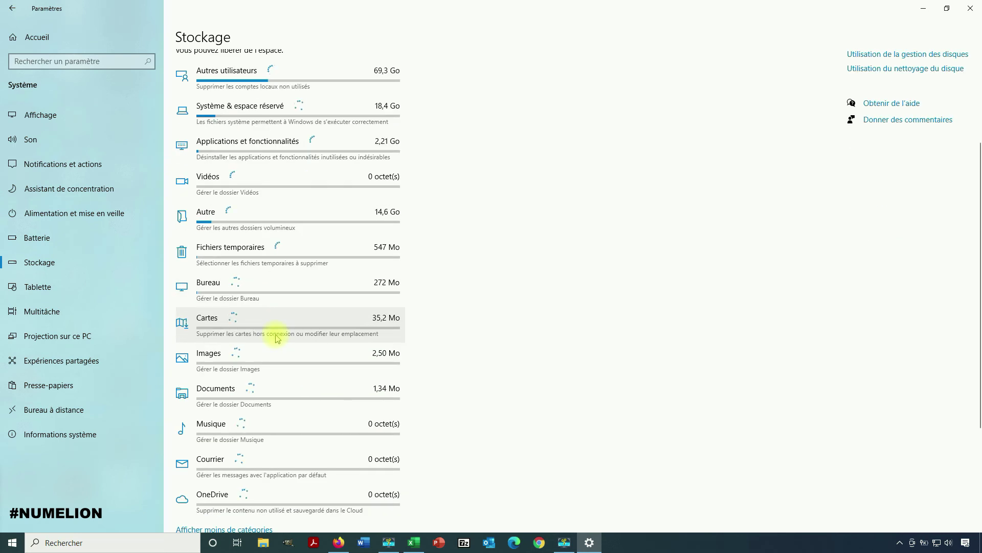
scroll(277, 338, "down", 2)
scroll(277, 337, "up", 5)
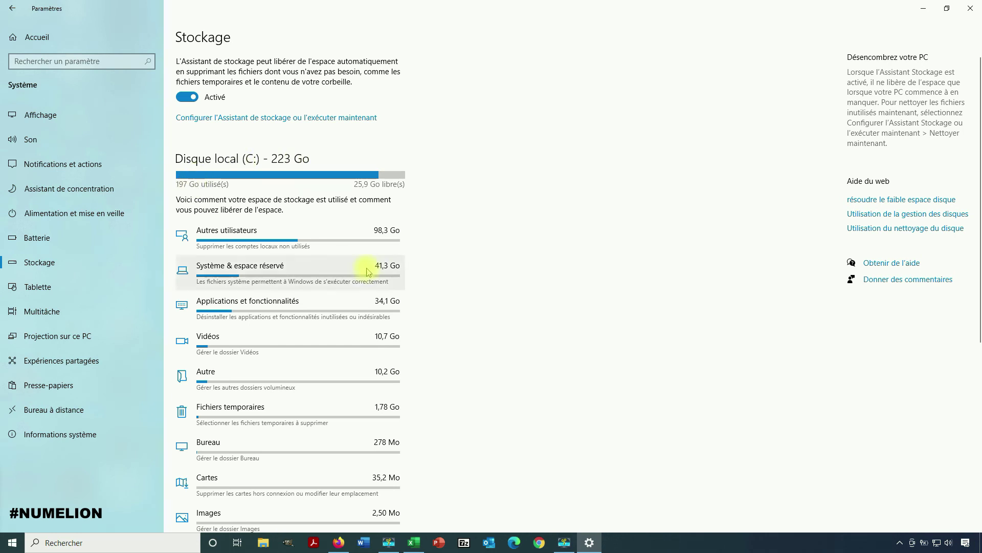
scroll(360, 264, "down", 2)
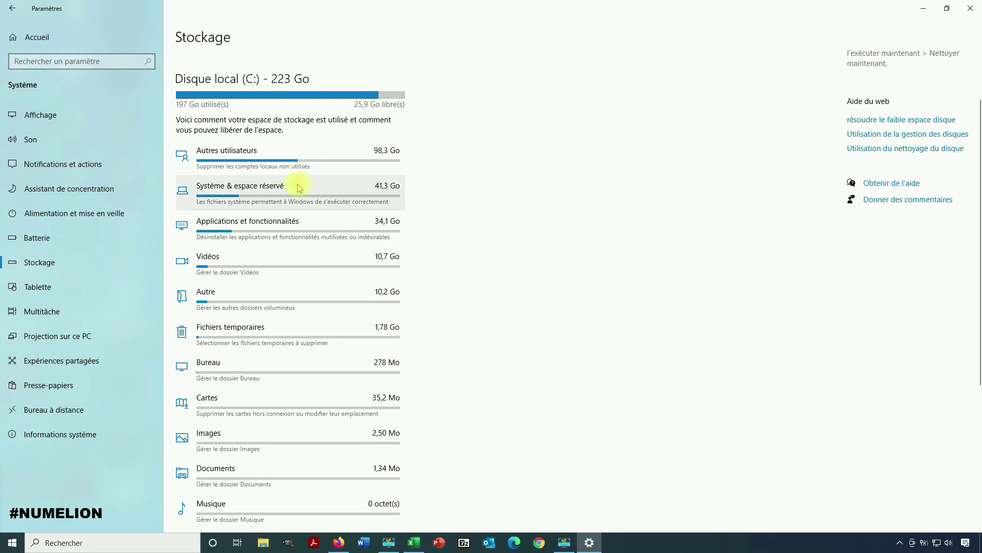
scroll(296, 188, "up", 2)
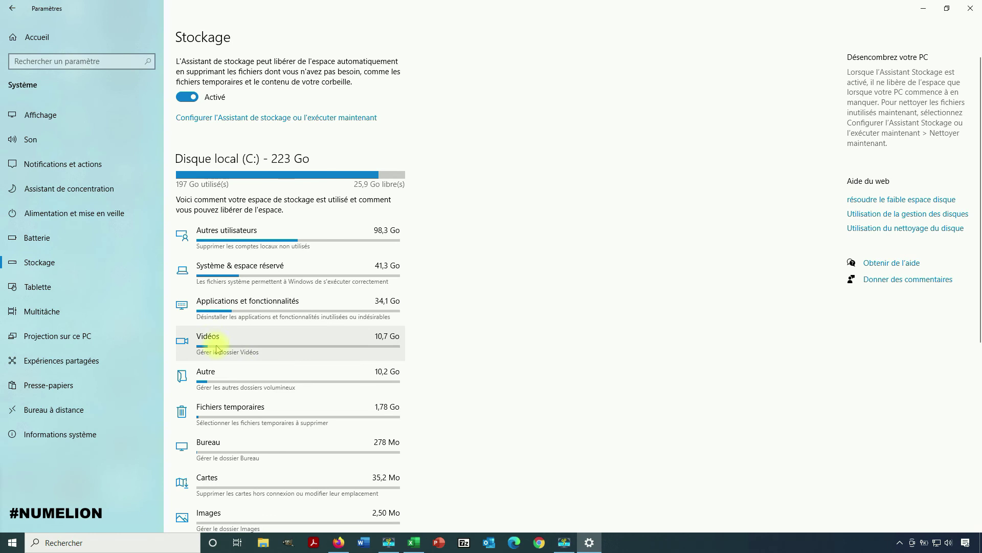
Examine the large folders in the Autre storage category and look through the full category list again
left_click(233, 383)
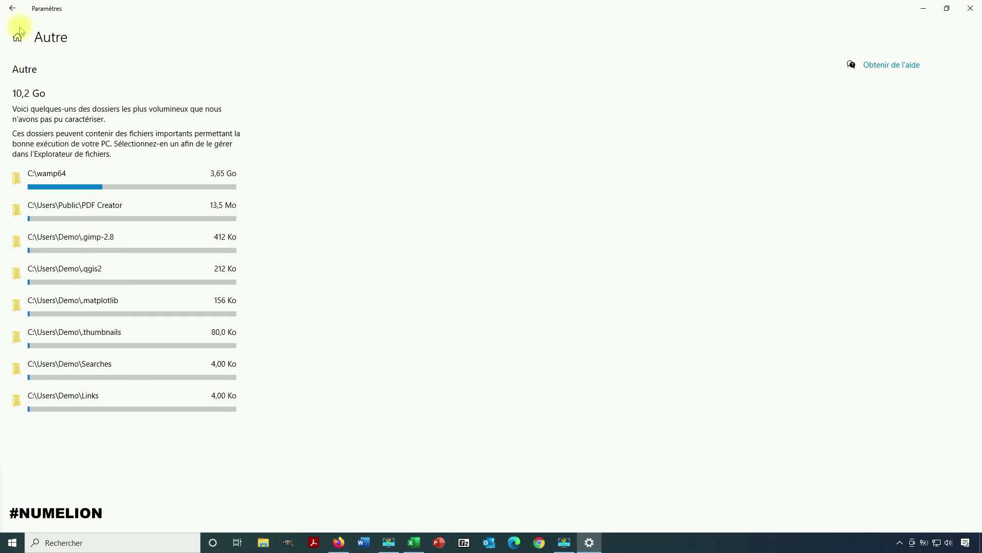
left_click(14, 8)
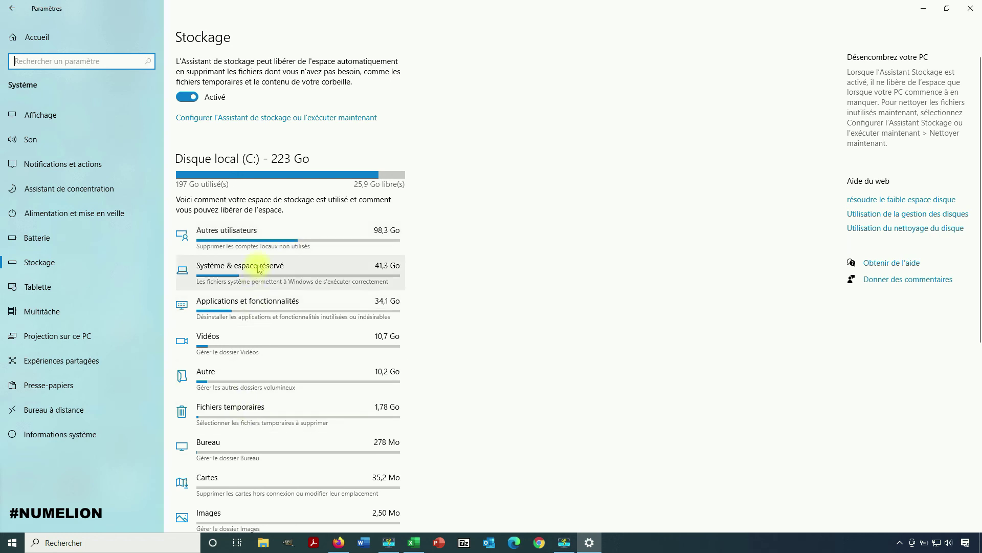
scroll(256, 241, "down", 3)
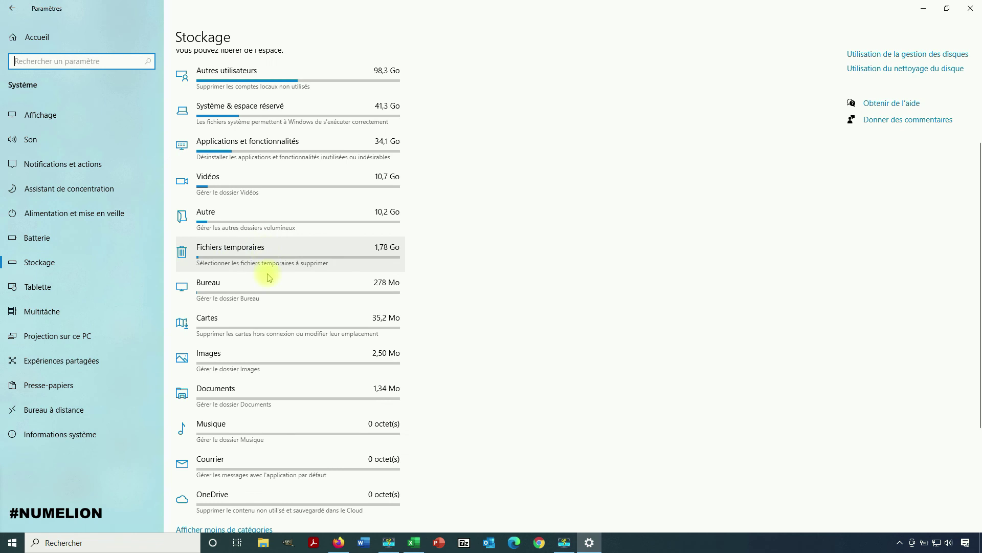
scroll(267, 266, "up", 3)
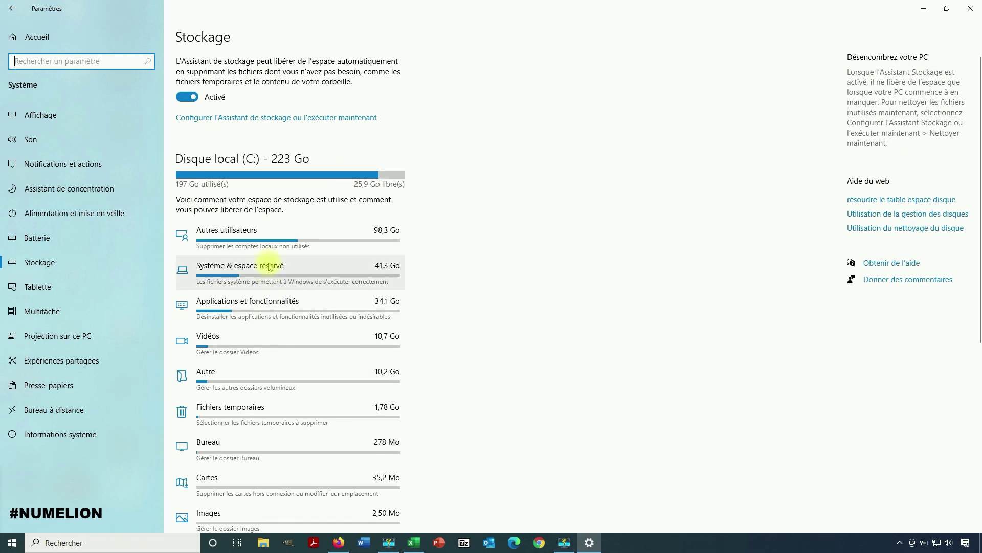
scroll(235, 322, "down", 3)
scroll(235, 323, "down", 2)
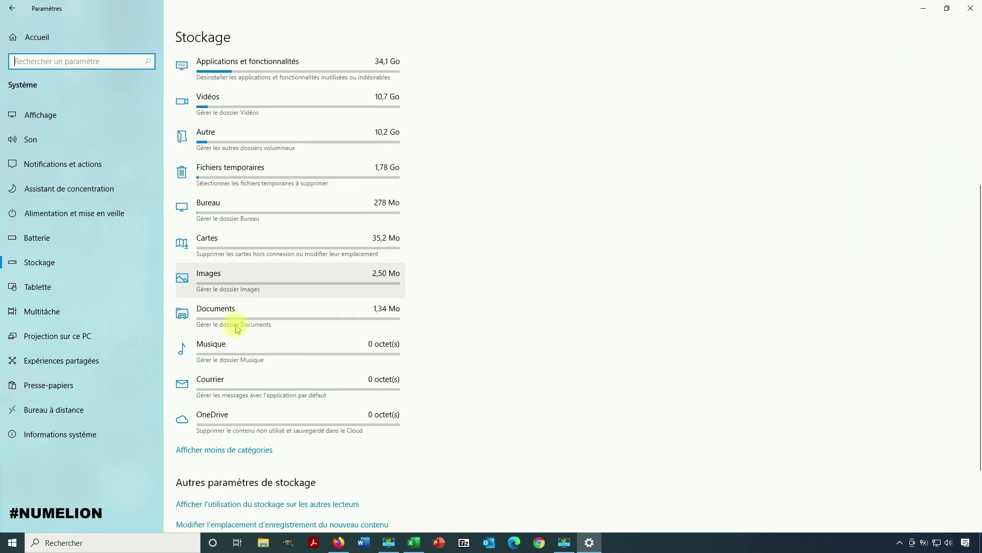
scroll(235, 321, "up", 5)
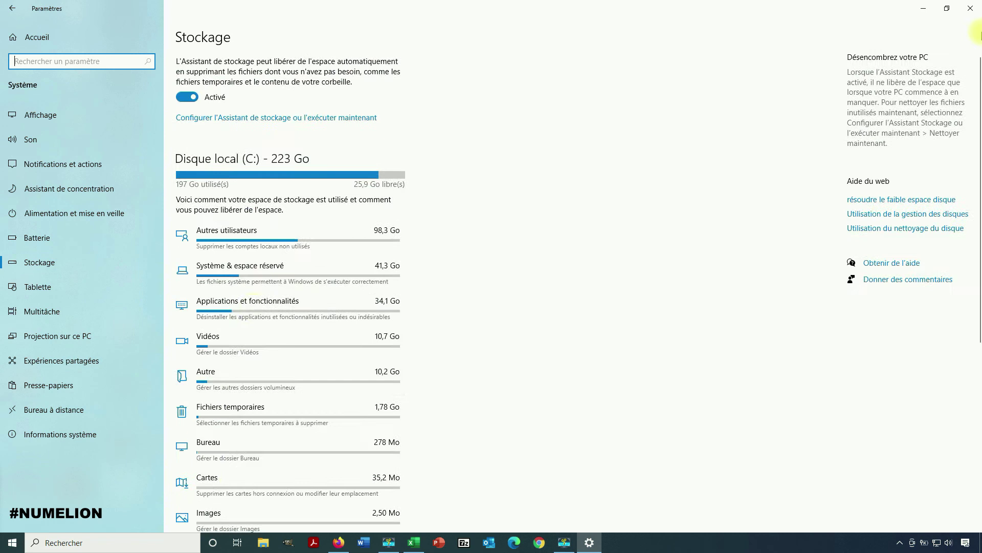
Close the settings and open Ce PC in the Explorateur de fichiers
left_click(971, 8)
left_click(263, 543)
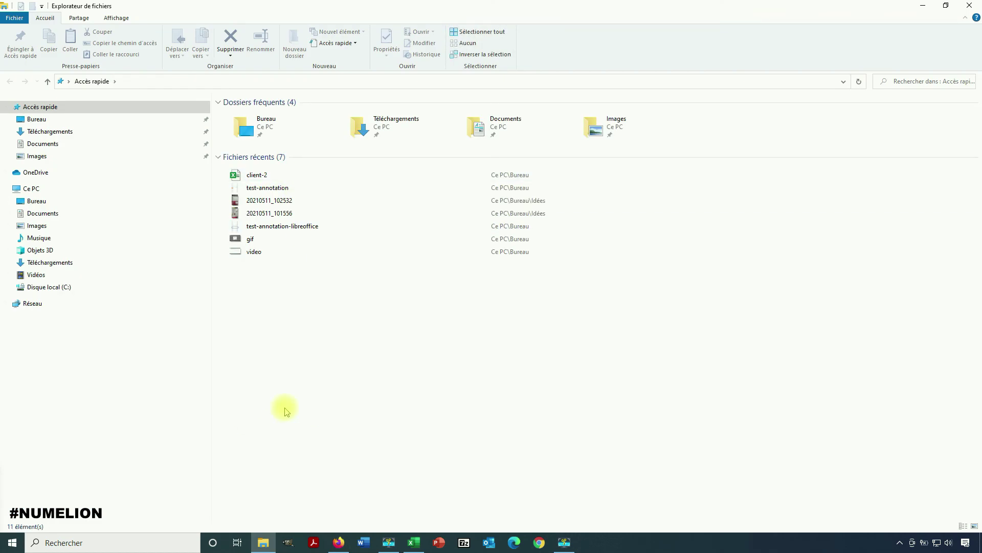
left_click(34, 193)
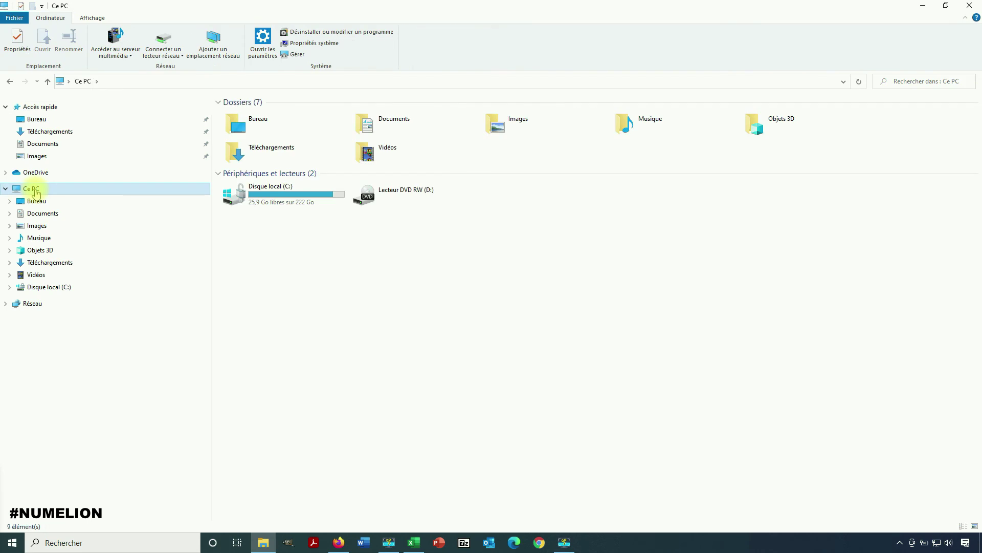
Search Ce PC with taille:2Go and replace that criterion with the Gigantesque (> 4 Go) size filter
left_click(916, 83)
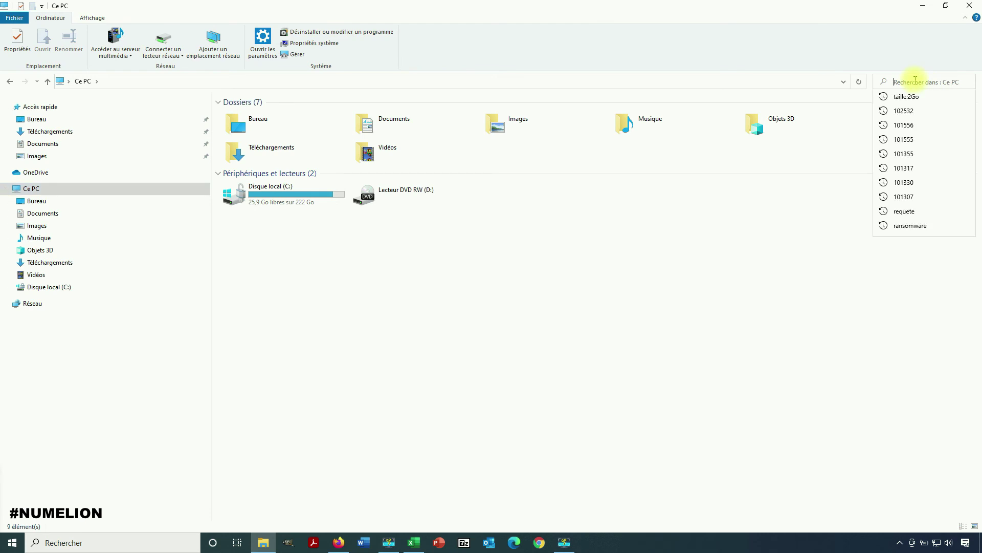
left_click(853, 123)
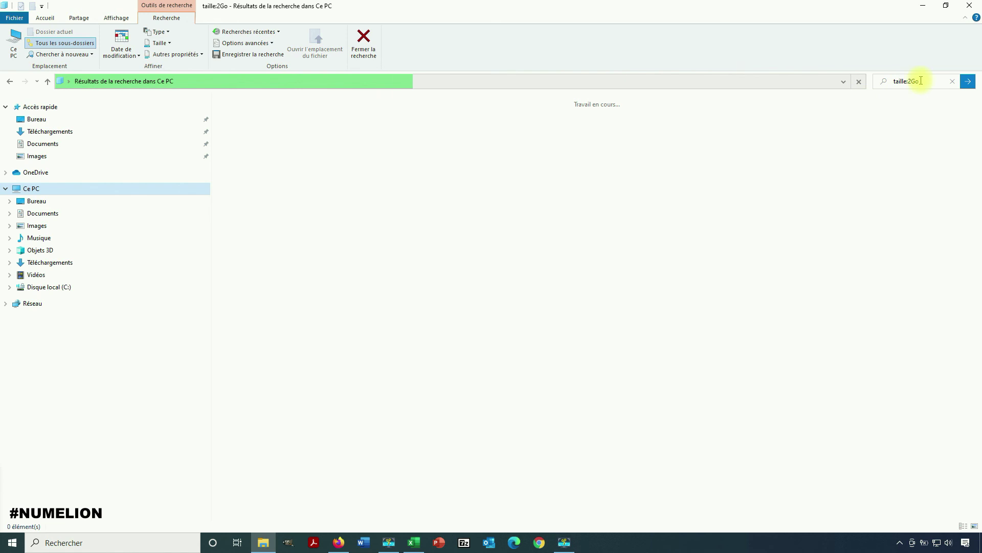
left_click(160, 42)
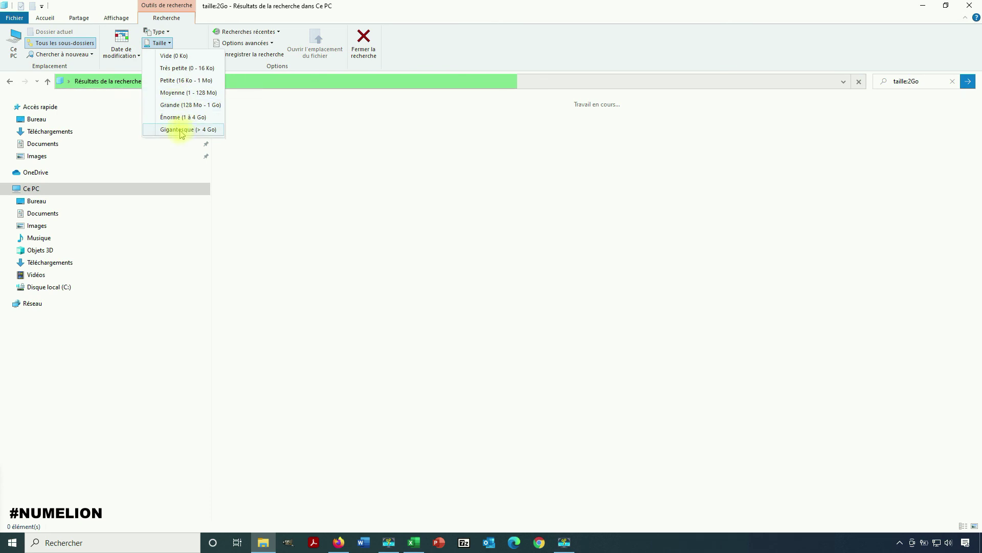
left_click(180, 130)
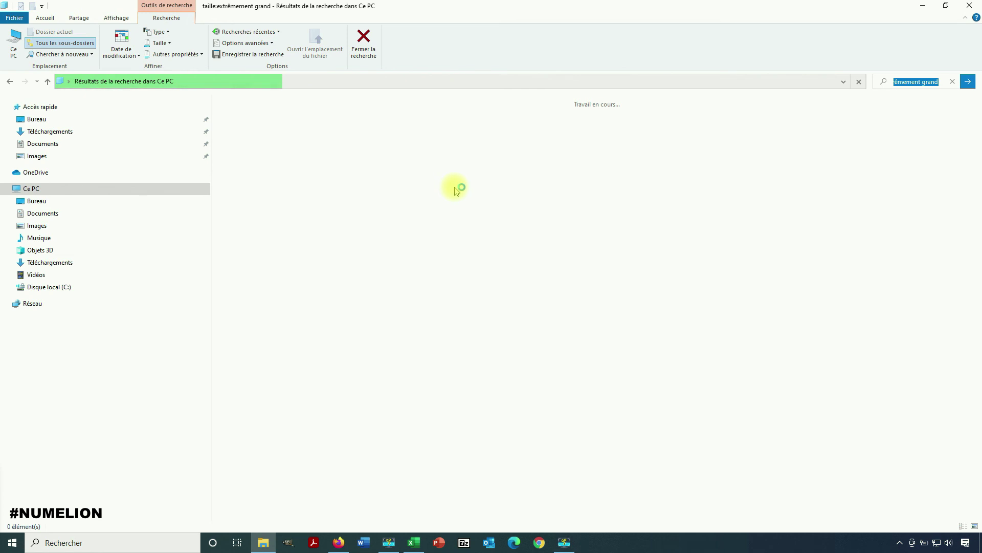
left_click(163, 43)
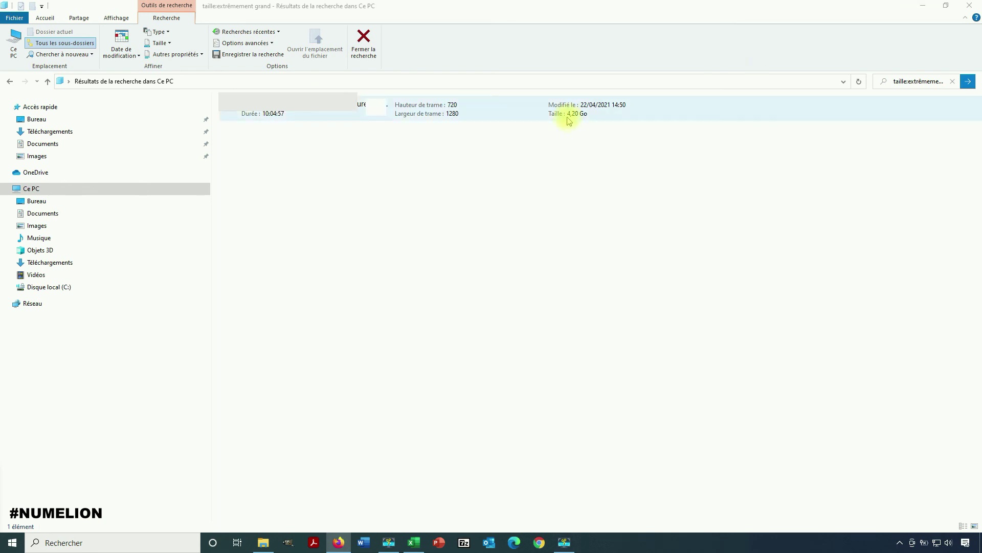
Review the actions available for the video file in the search results, including opening its file location
right_click(526, 113)
right_click(448, 114)
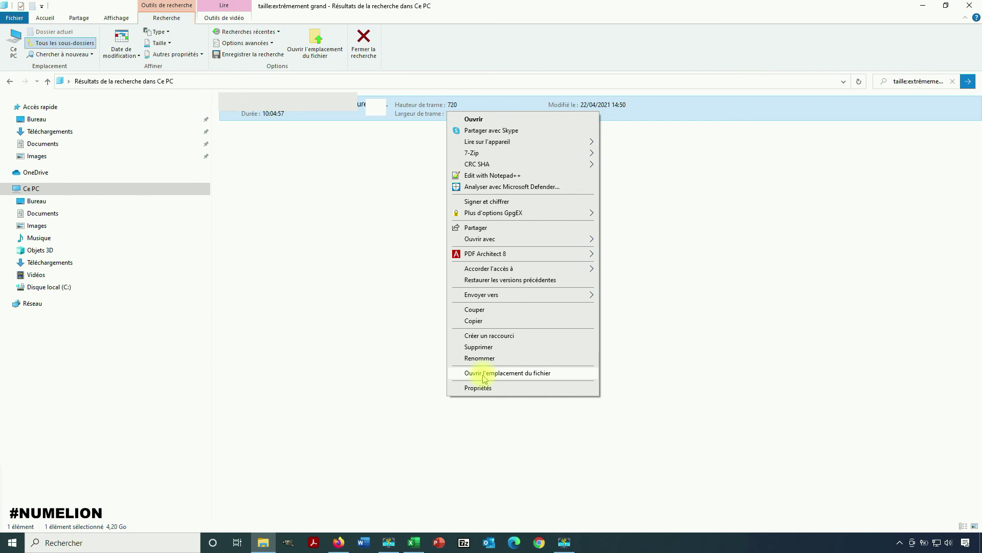
left_click(345, 330)
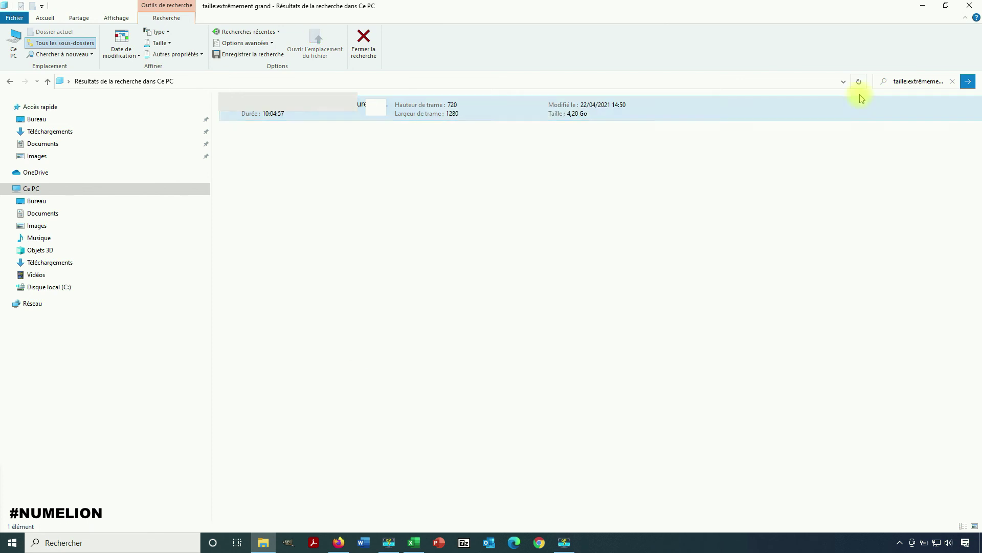
Change the search query to taille:>2Go and check the predefined size filters without applying one
left_click(908, 82)
left_click_drag(899, 82, 980, 85)
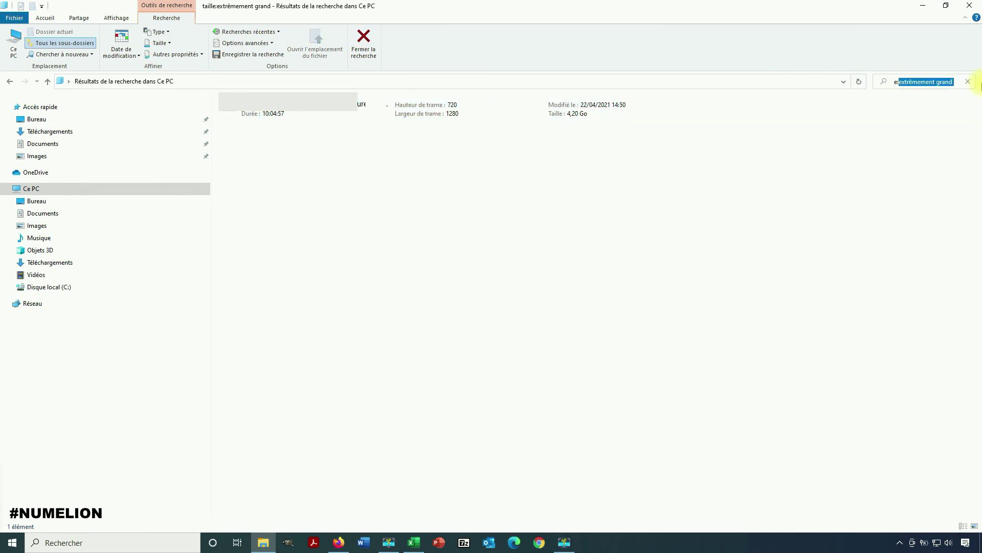
type("2Go")
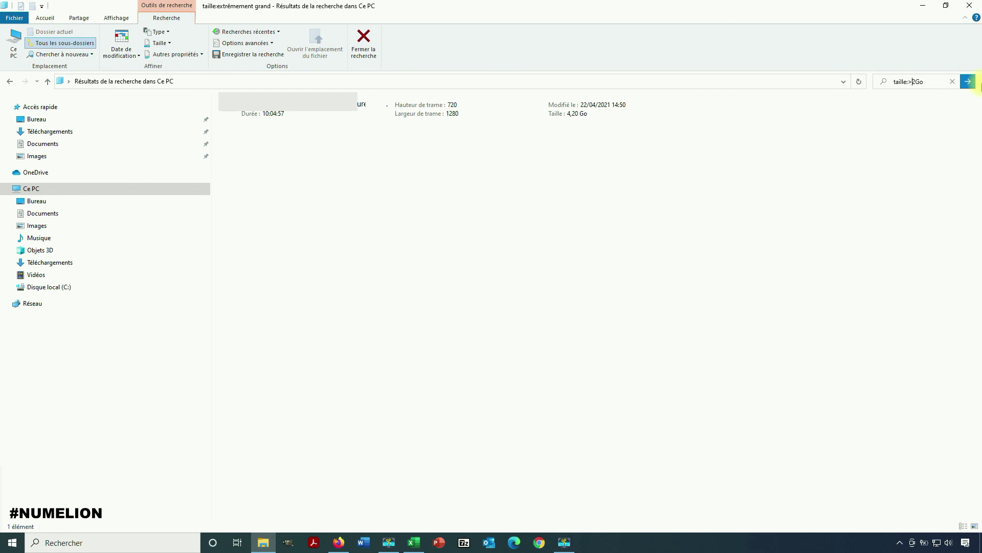
left_click(161, 44)
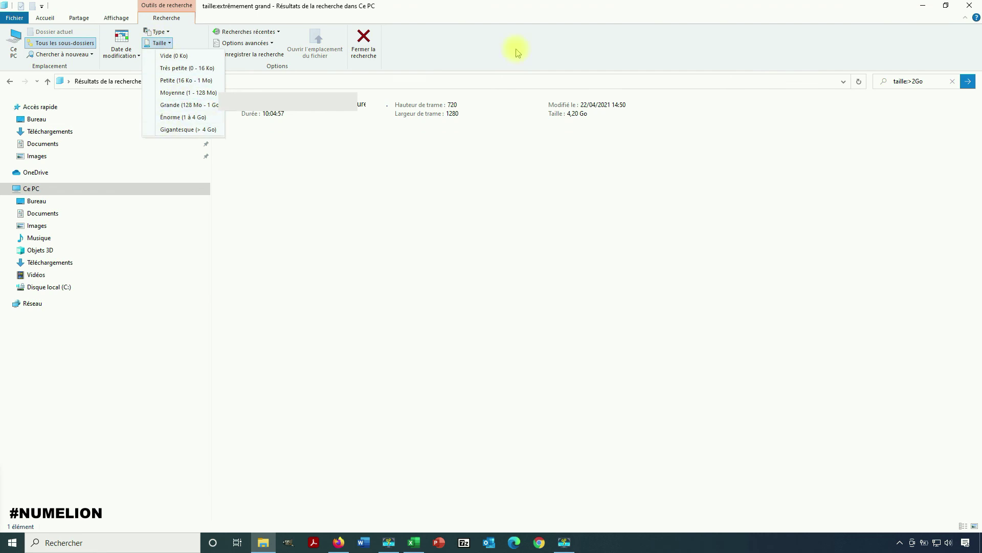
left_click(496, 48)
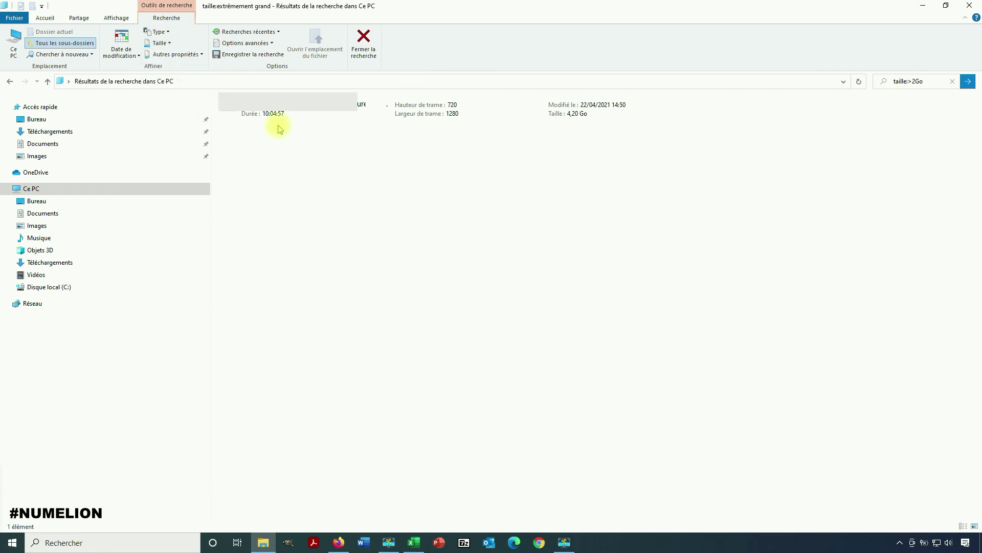